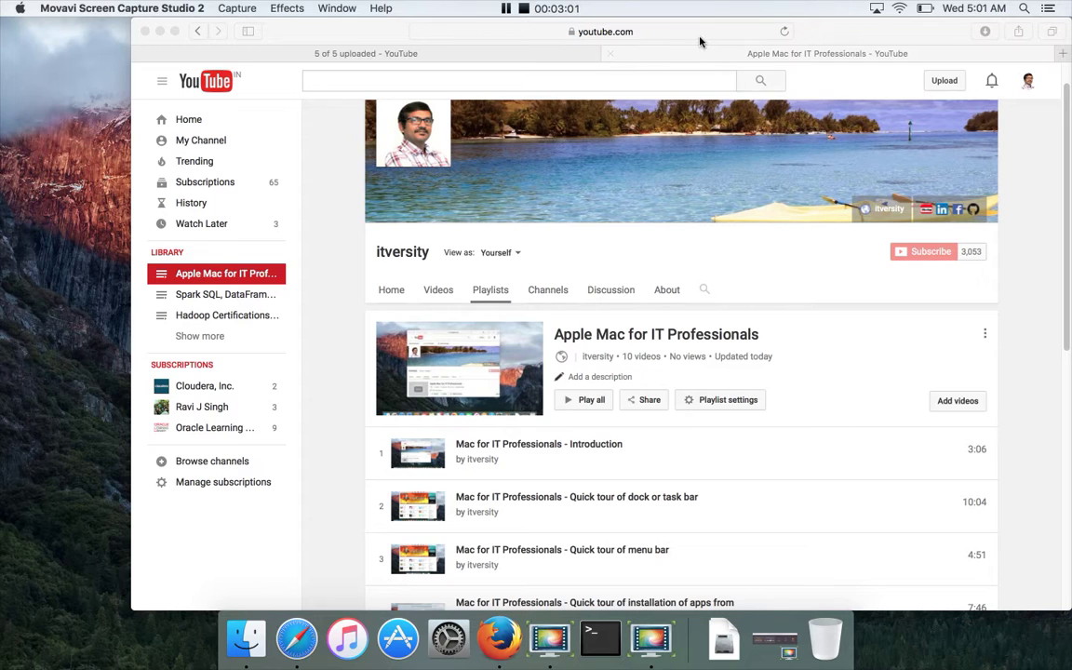
Open a new Safari tab beside the YouTube playlist tabs
{"action": "left_click", "coordinate": [1063, 54]}
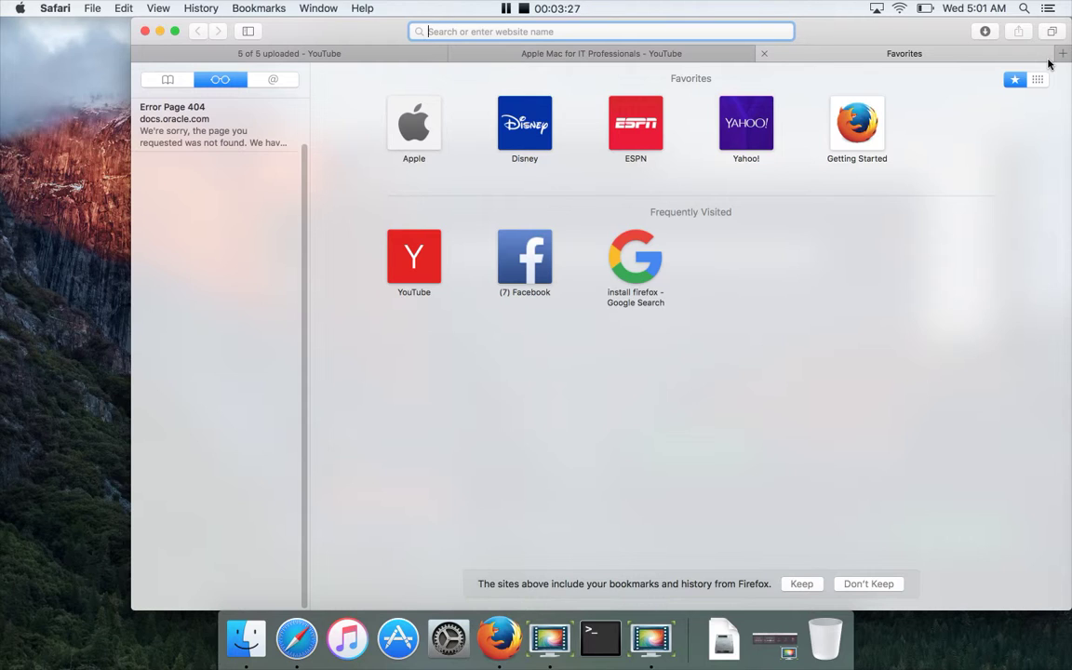
Google 'vmware fusion for mac' and open the Download VMware Fusion 8 result
{"action": "type", "text": "google.co.in"}
{"action": "key", "text": "Return"}
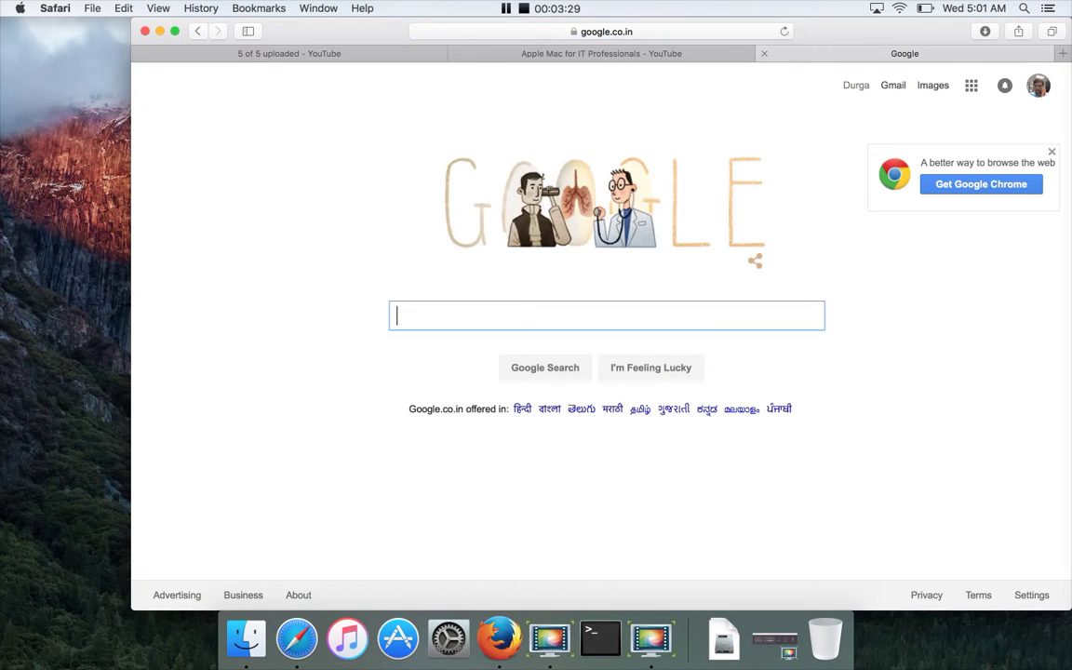
{"action": "type", "text": "vmware fusi"}
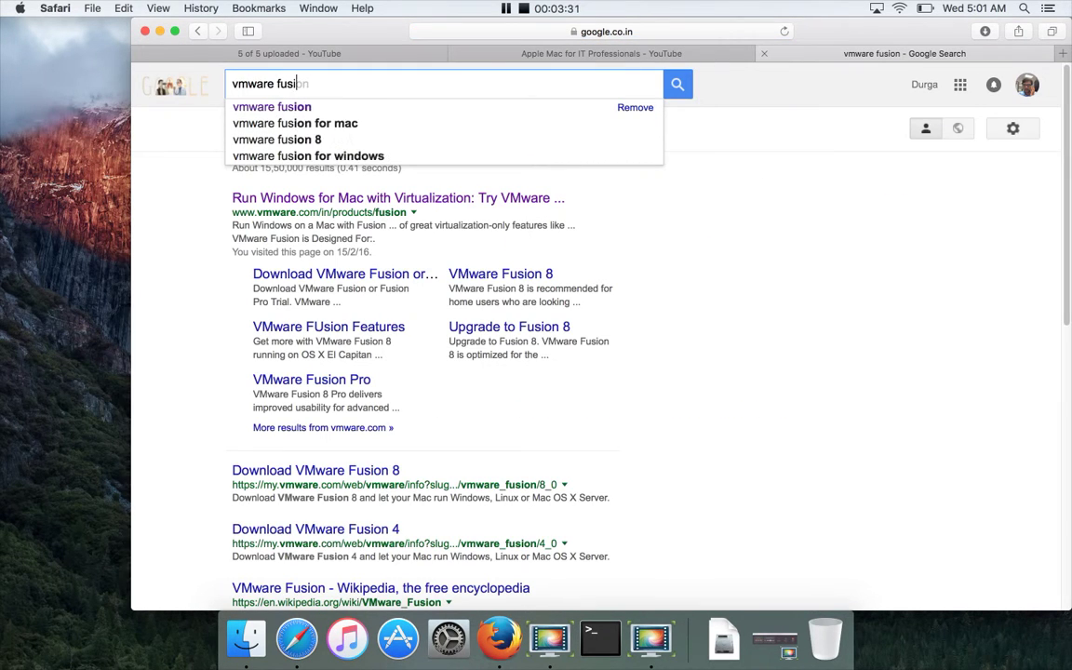
{"action": "type", "text": "on for mac"}
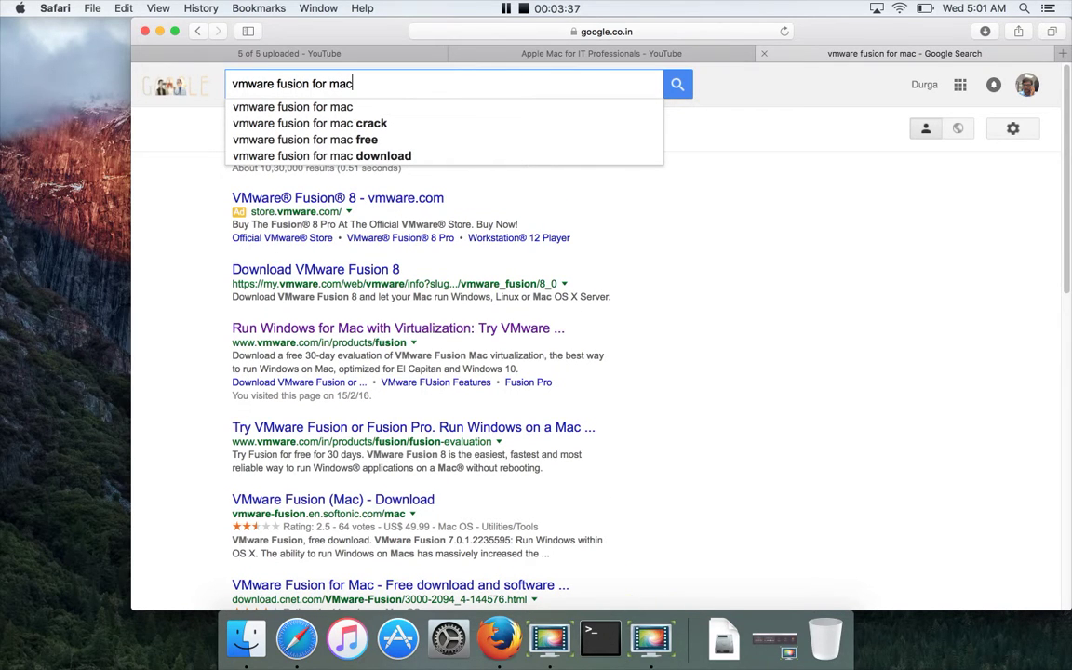
{"action": "key", "text": "Return"}
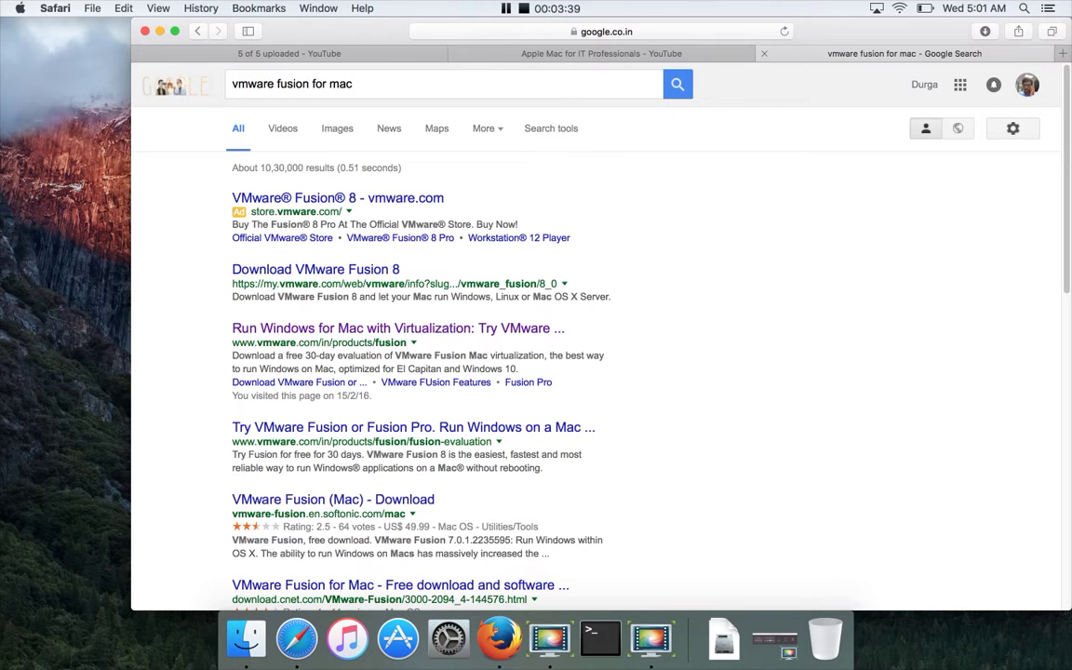
{"action": "left_click", "coordinate": [344, 275]}
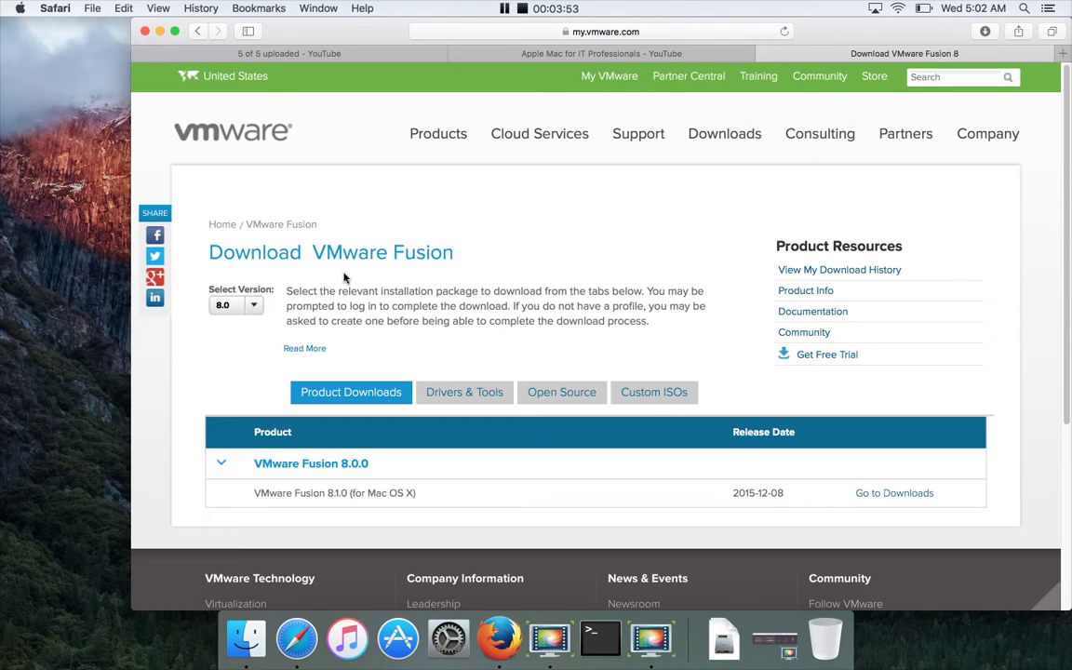
Open the Fusion free trial page and scroll down to the VMware Fusion 8 download
{"action": "scroll", "coordinate": [345, 277], "scroll_direction": "down", "scroll_amount": 3}
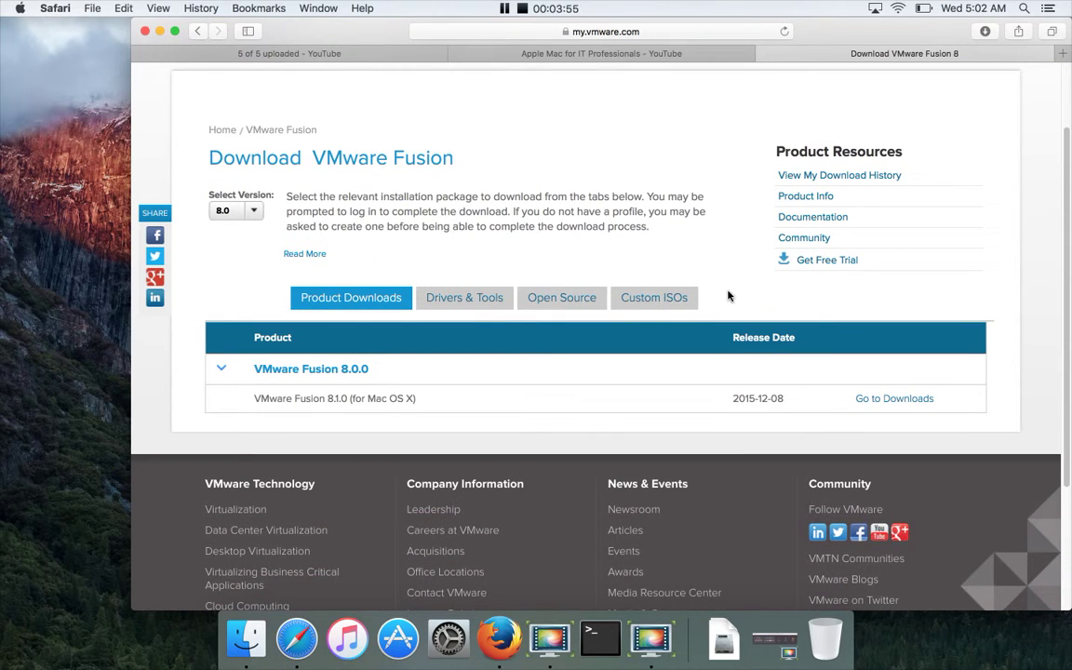
{"action": "left_click", "coordinate": [811, 268]}
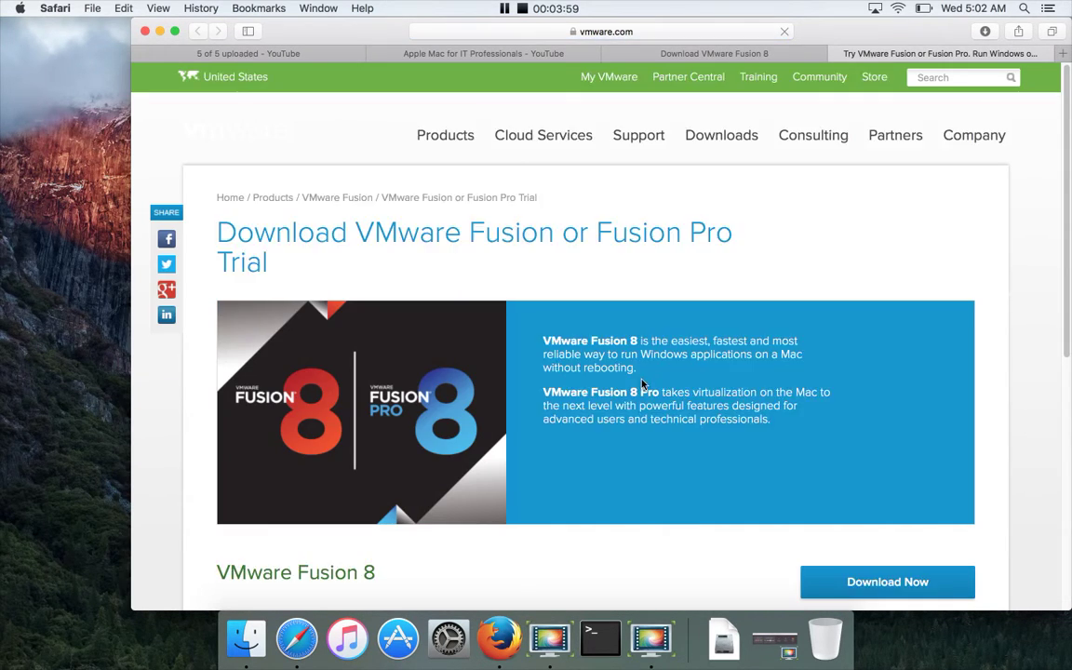
{"action": "scroll", "coordinate": [641, 383], "scroll_direction": "down", "scroll_amount": 3}
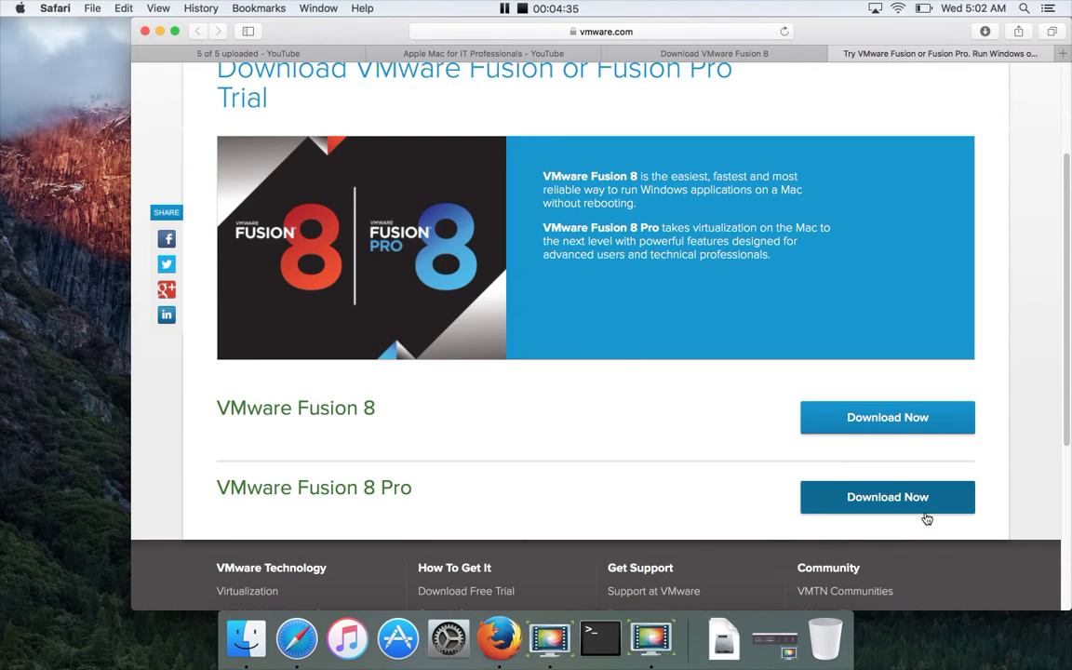
Download VMware-Fusion-8.1.0-3272237.dmg and follow its progress until the 380.6 MB file completes
{"action": "left_click", "coordinate": [926, 419]}
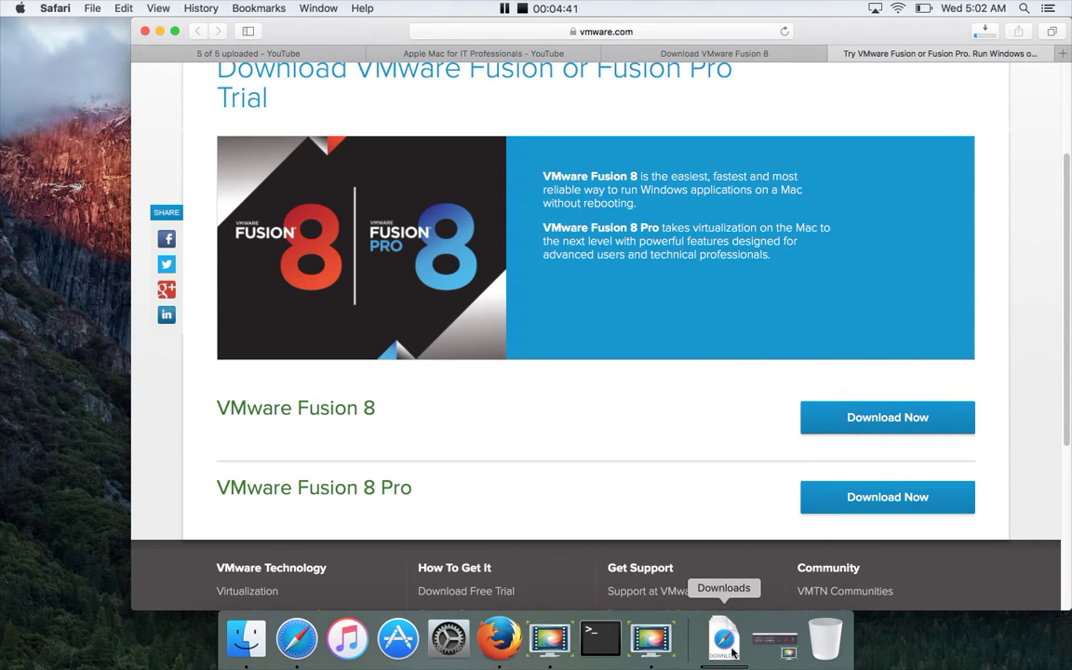
{"action": "left_click", "coordinate": [733, 652]}
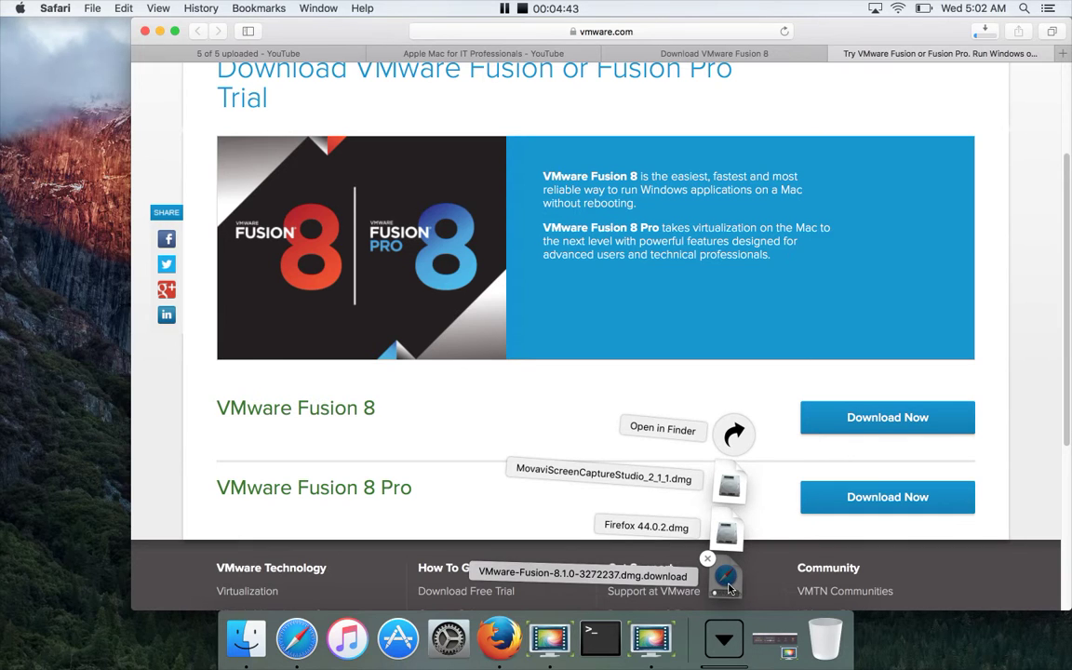
{"action": "left_click", "coordinate": [917, 232]}
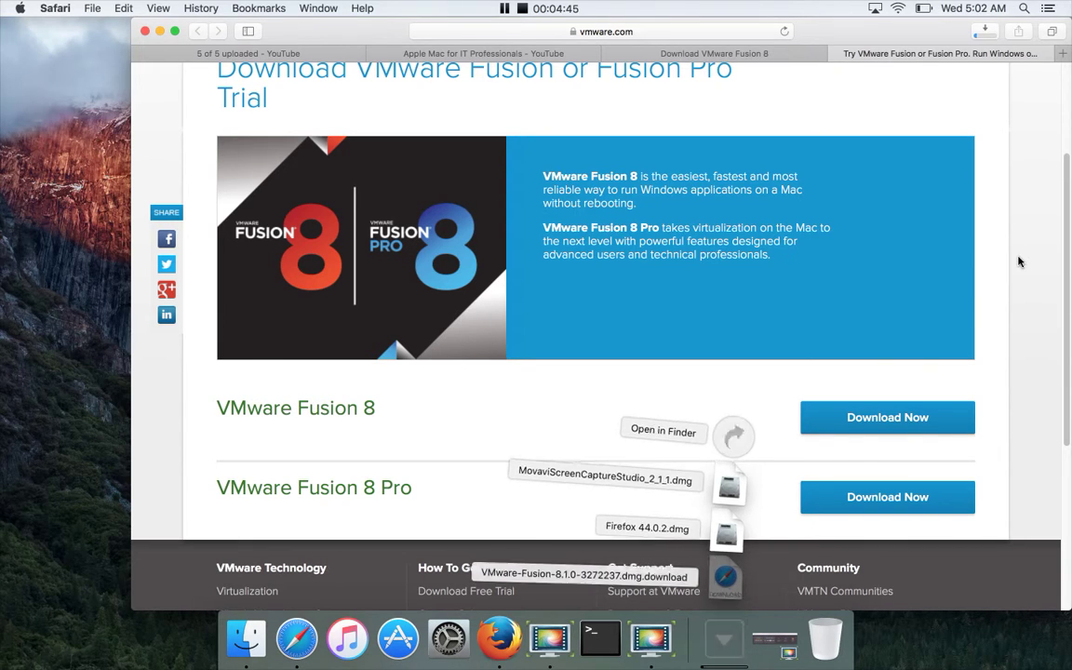
{"action": "left_click", "coordinate": [989, 34]}
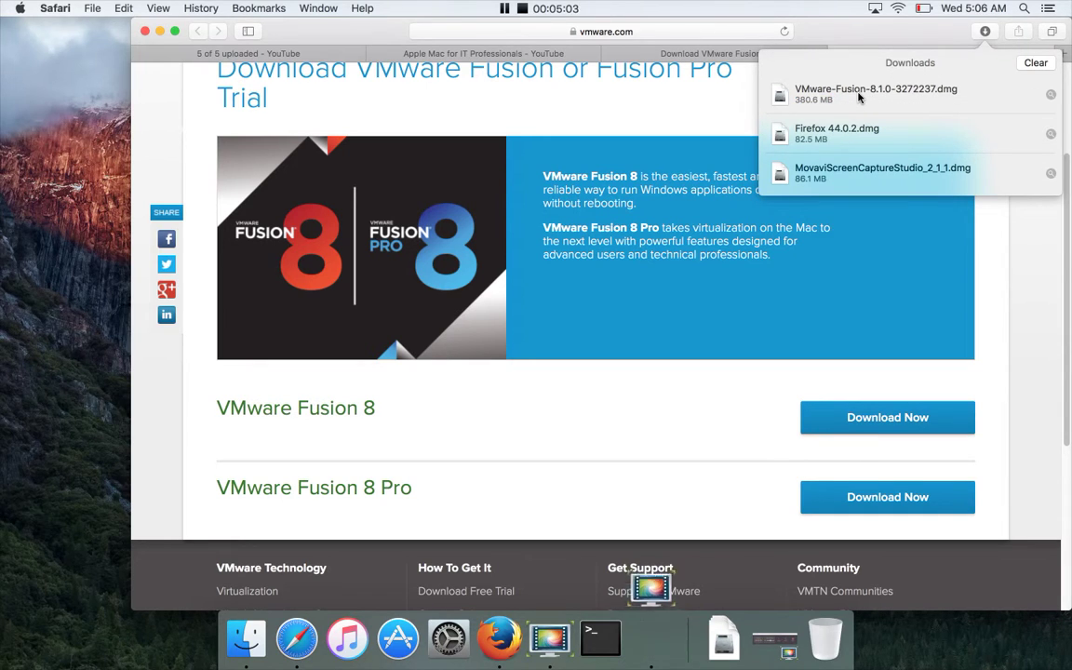
{"action": "left_click", "coordinate": [726, 634]}
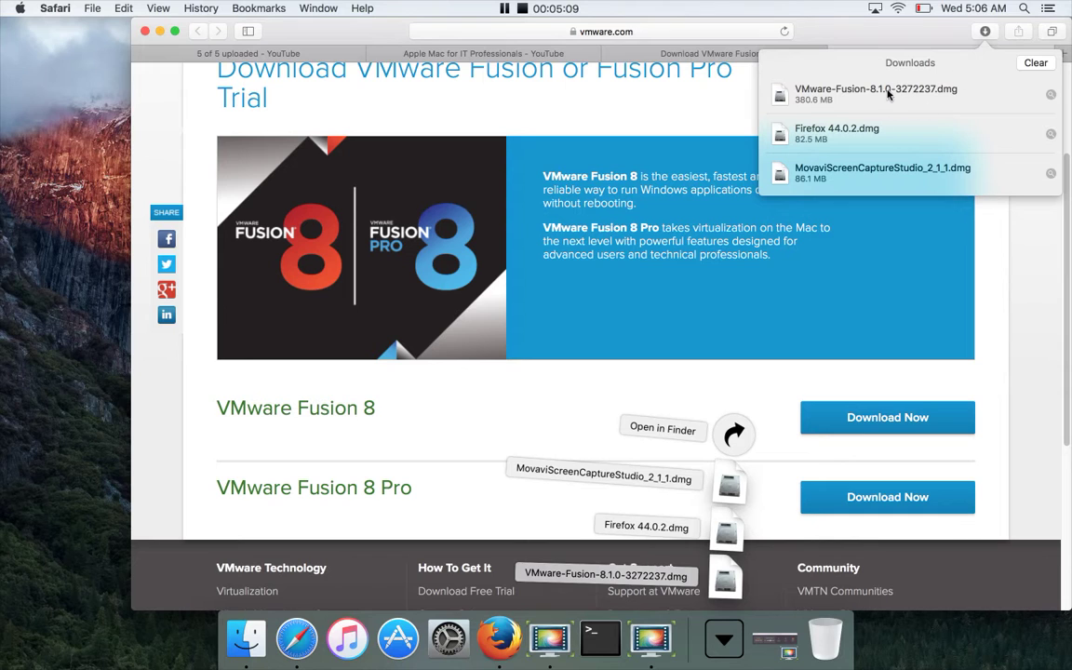
Mount the VMware Fusion disk image from Downloads and launch its installer
{"action": "double_click", "coordinate": [797, 83]}
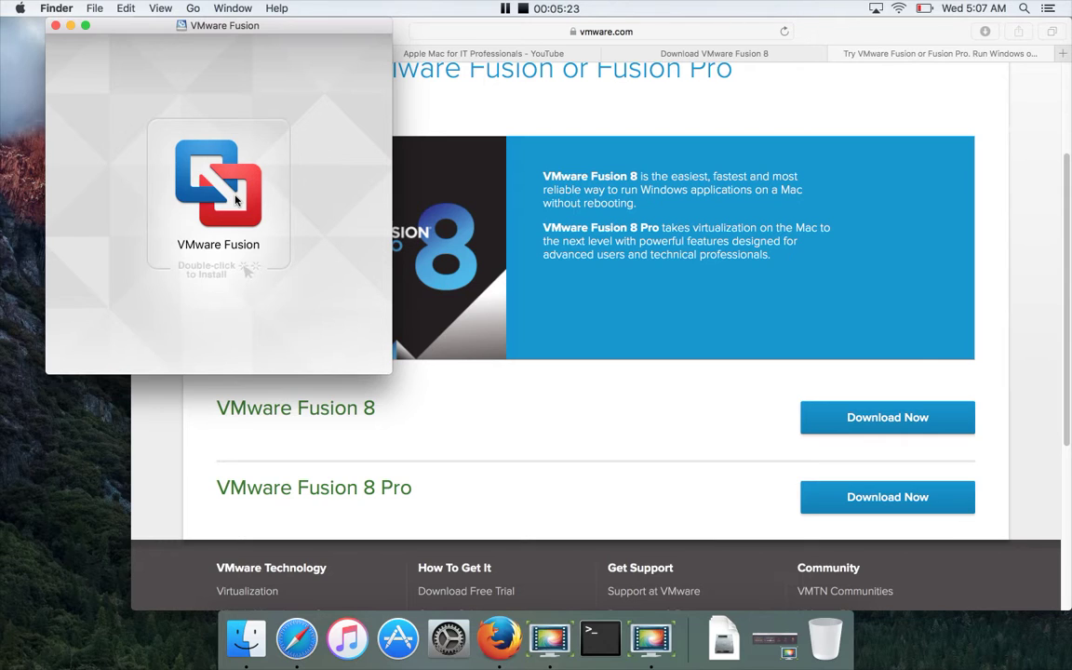
{"action": "double_click", "coordinate": [236, 200]}
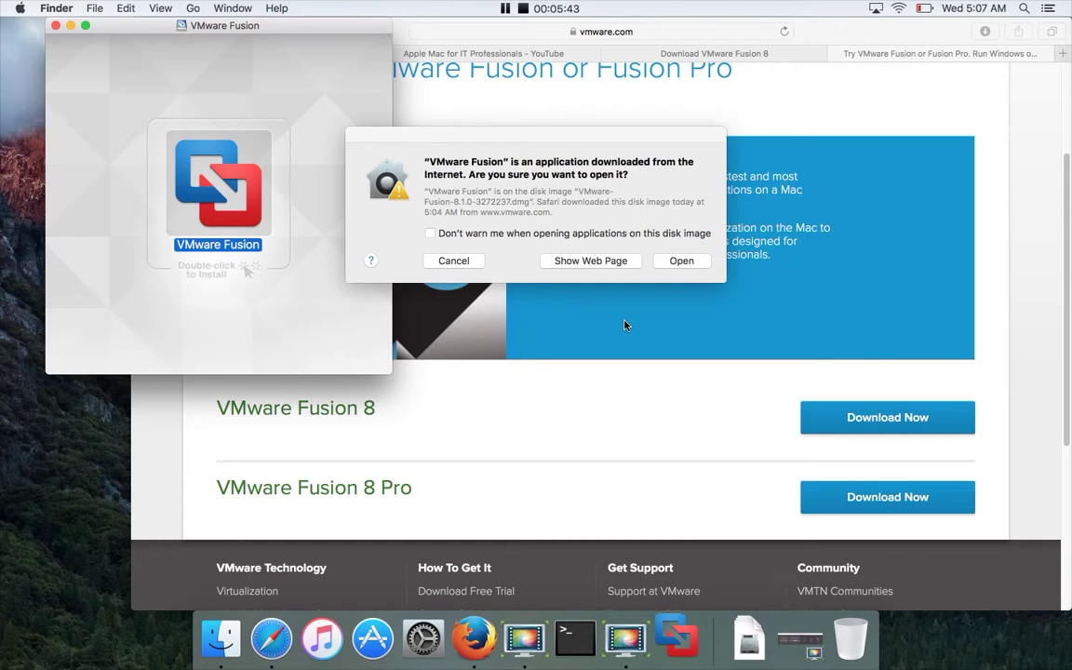
Allow the downloaded installer, authenticate as administrator, accept the licence and choose the 30-day trial
{"action": "left_click", "coordinate": [682, 262]}
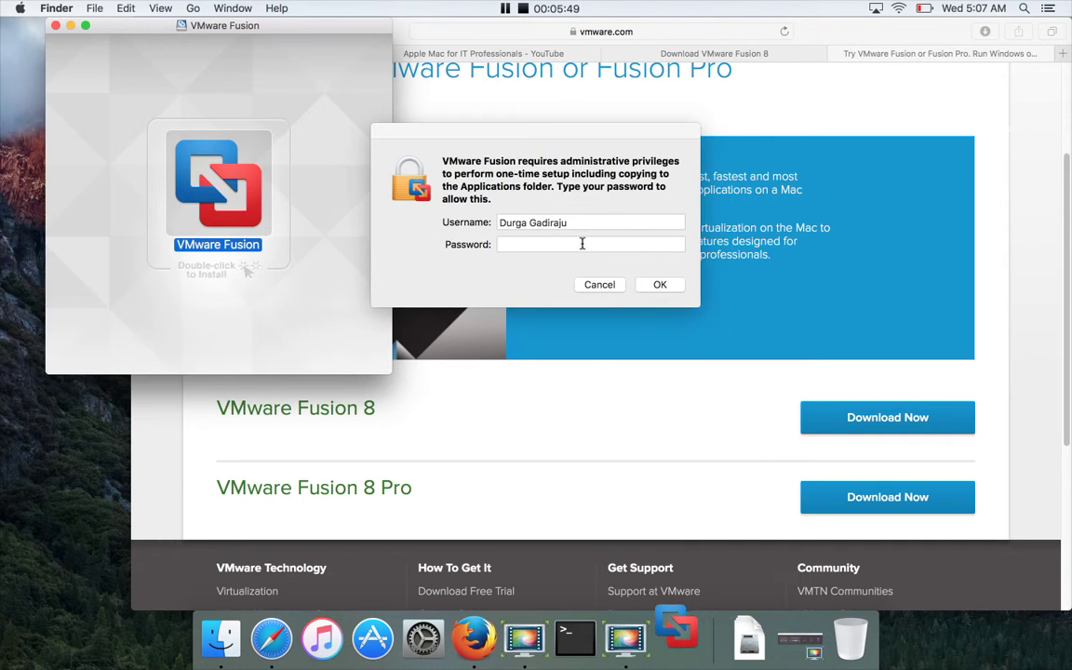
{"action": "left_click", "coordinate": [582, 243]}
{"action": "type", "text": "•••••••••"}
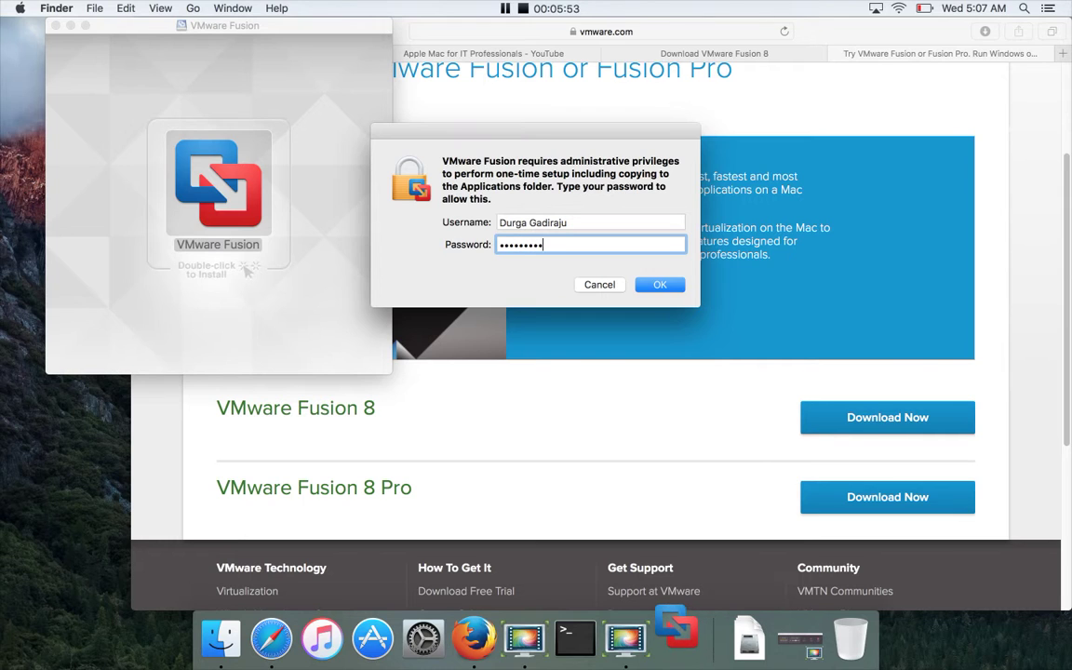
{"action": "key", "text": "Return"}
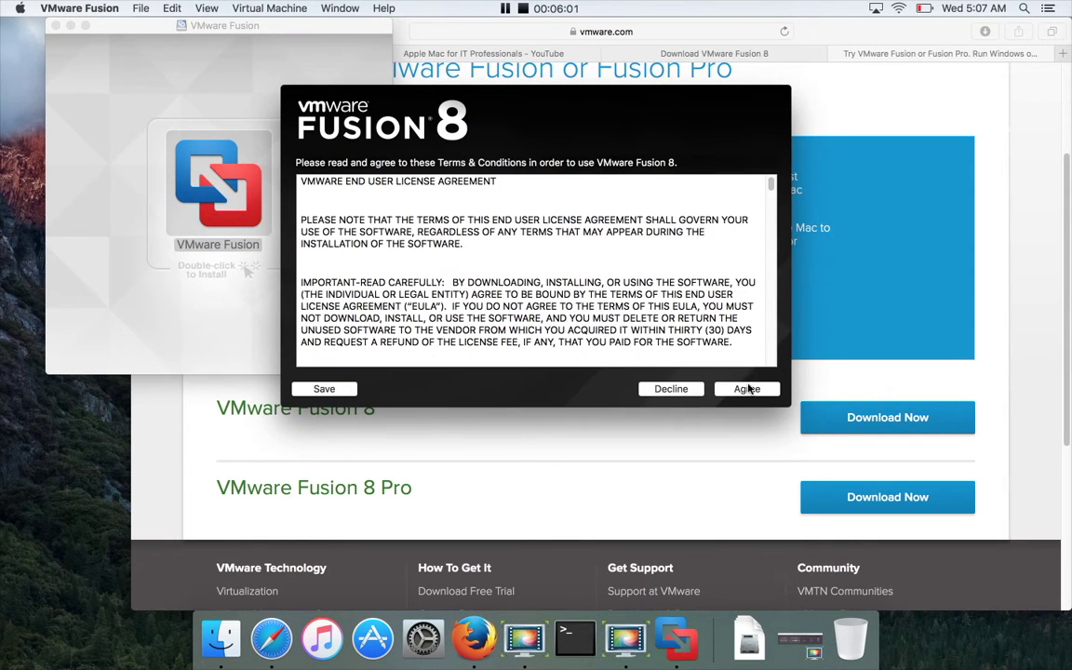
{"action": "left_click", "coordinate": [747, 389]}
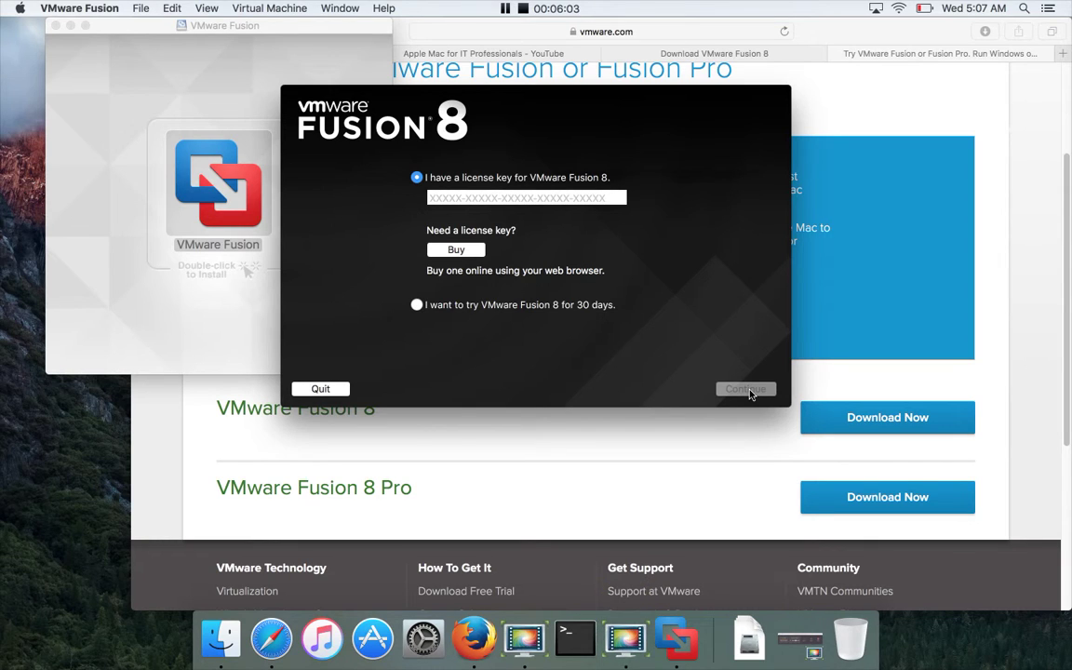
{"action": "left_click", "coordinate": [417, 306]}
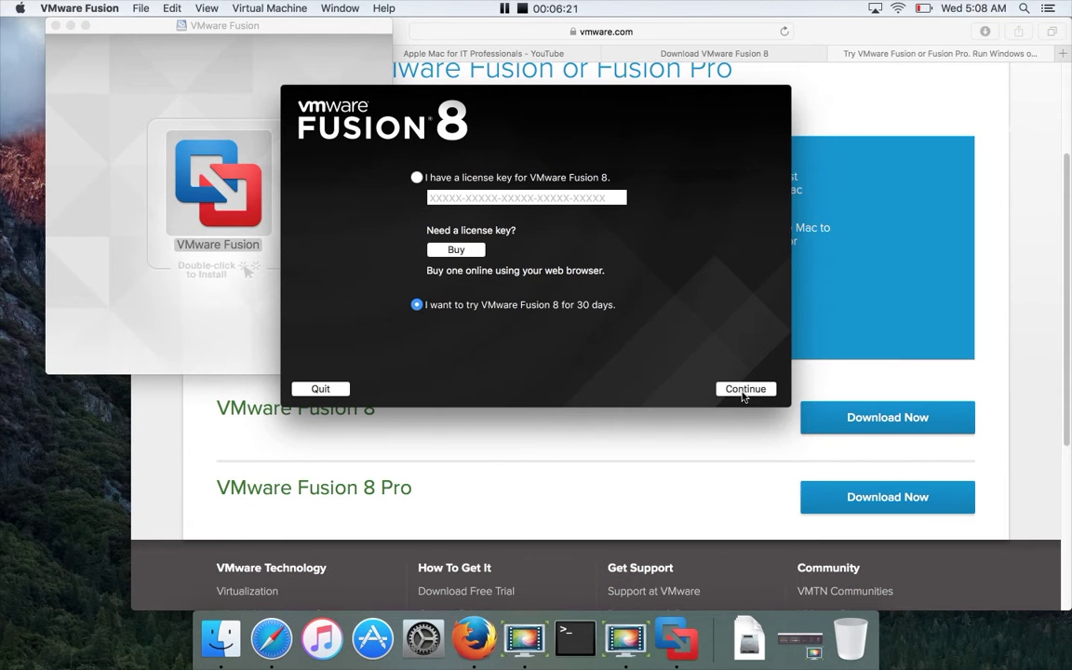
Enter the user's Gmail address on the trial registration page and submit it
{"action": "left_click", "coordinate": [745, 390]}
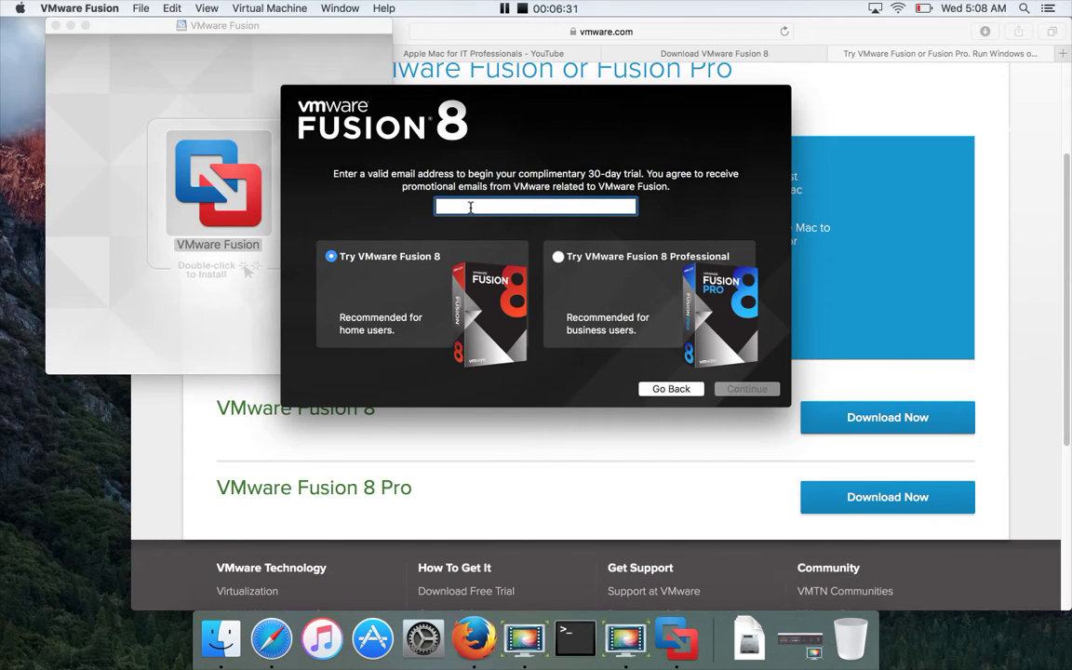
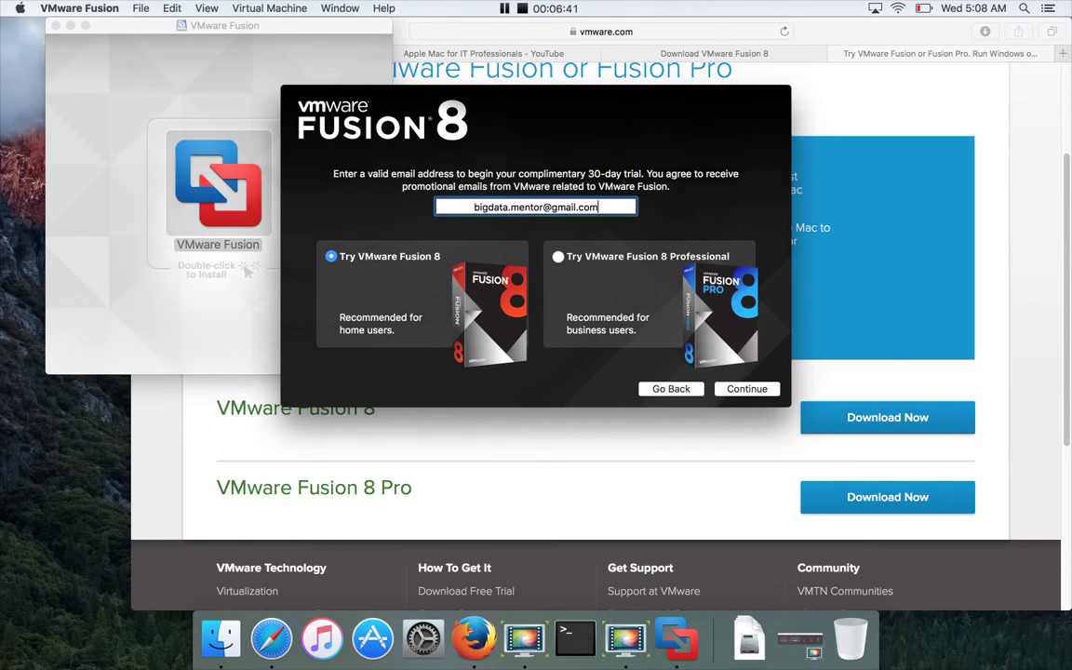
{"action": "left_click", "coordinate": [754, 389]}
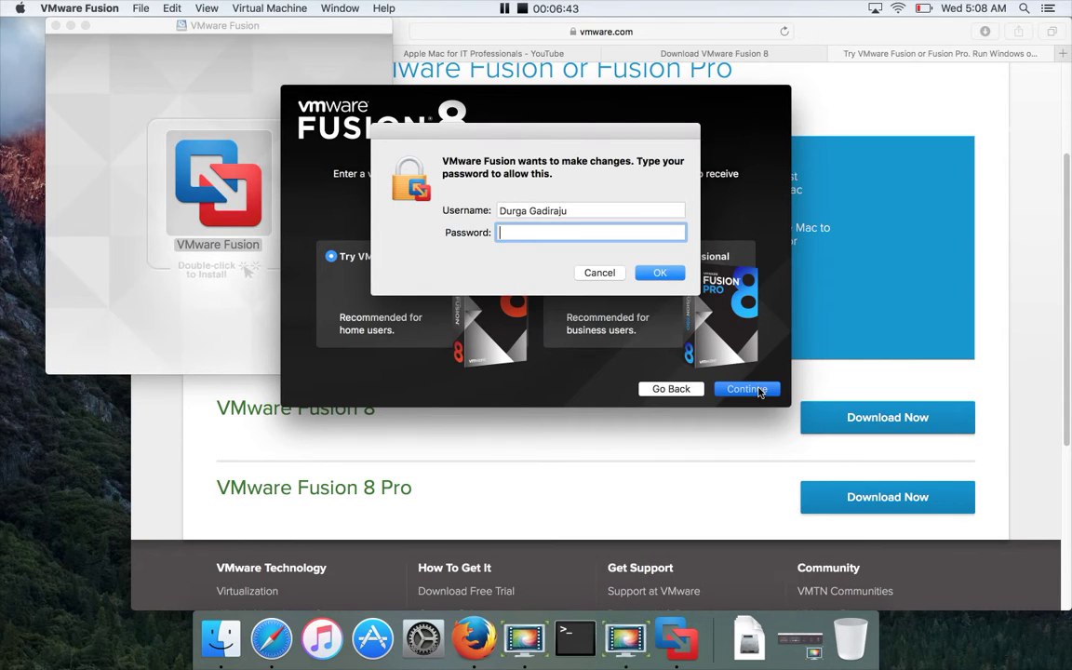
Authorise with the administrator password, turn off the help-improve option and finish setup
{"action": "type", "text": "•••••••••"}
{"action": "key", "text": "Return"}
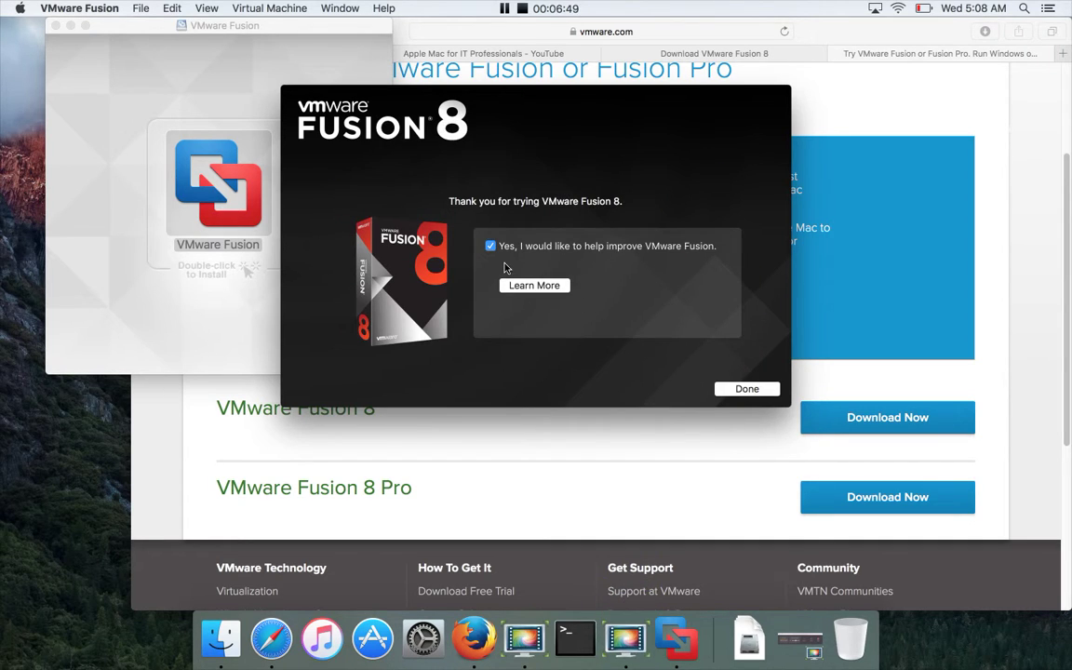
{"action": "left_click", "coordinate": [491, 246]}
{"action": "left_click", "coordinate": [754, 396]}
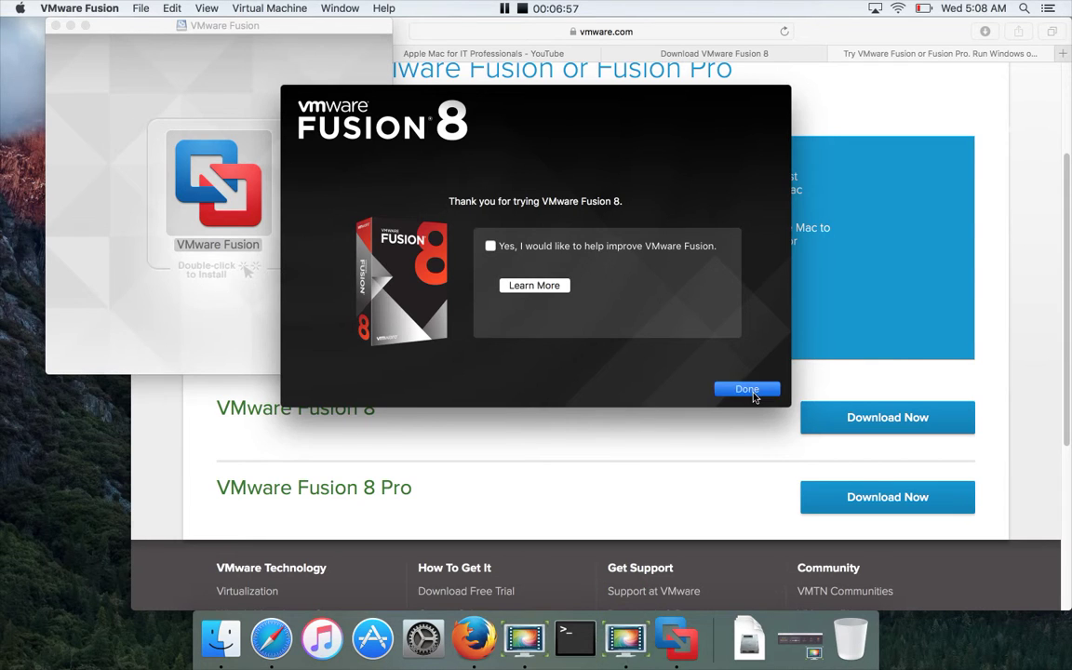